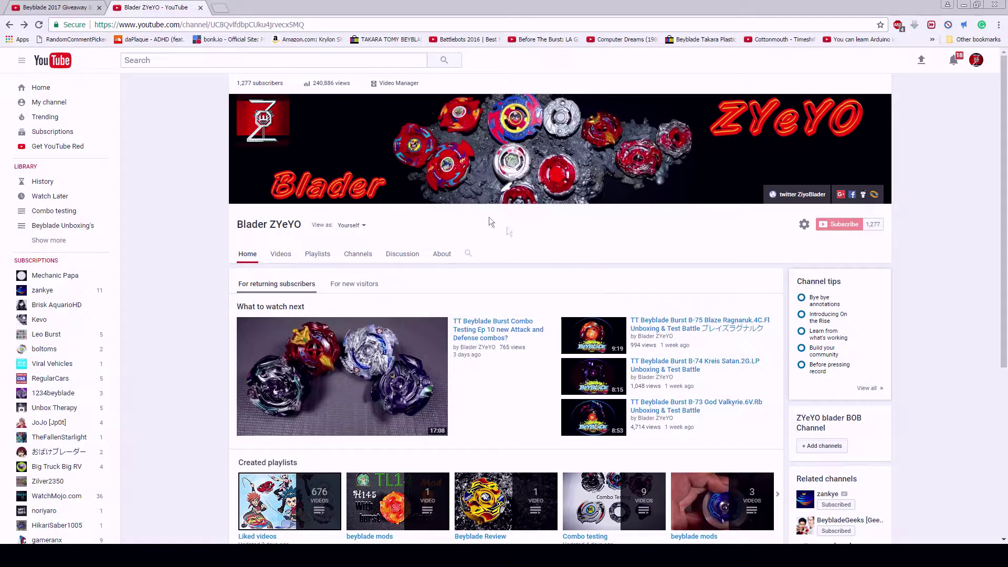
- Return from the creator's channel home page to the Beyblade 2017 Giveaway video
left_click(68, 9)
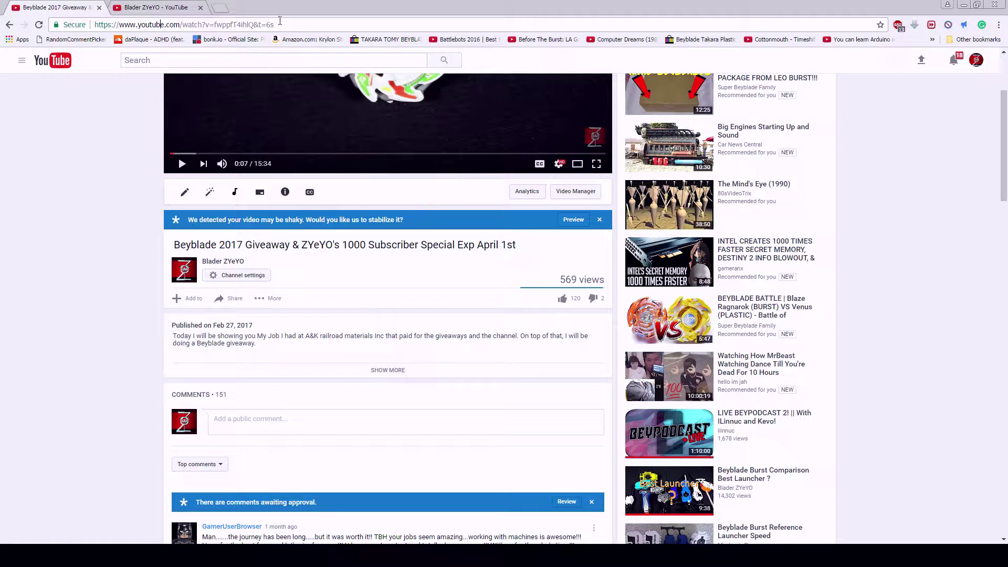
- Copy the giveaway video's web address from the address bar
left_click(251, 25)
right_click(100, 24)
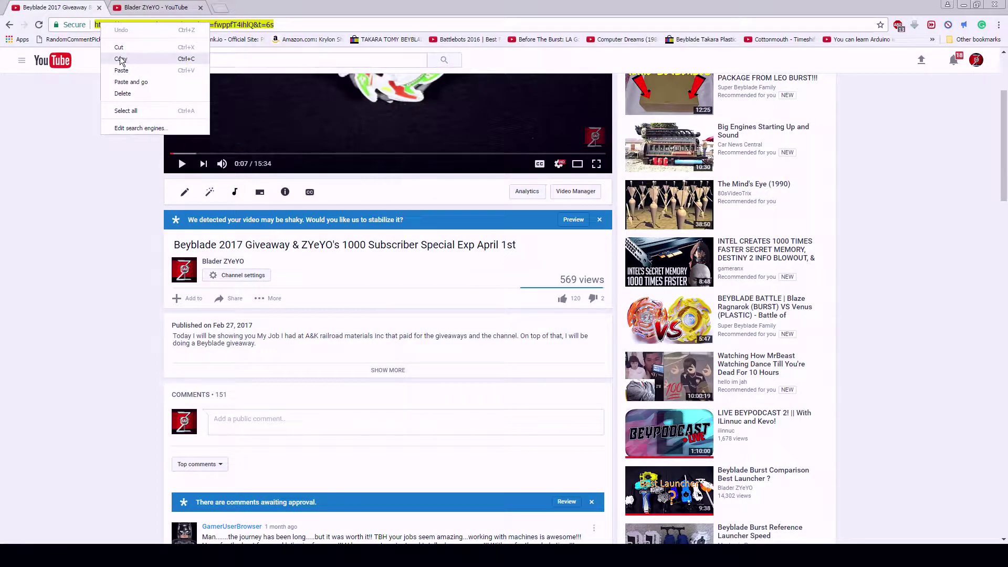
left_click(123, 60)
- Paste the copied video address into a new tab's address field
left_click(220, 7)
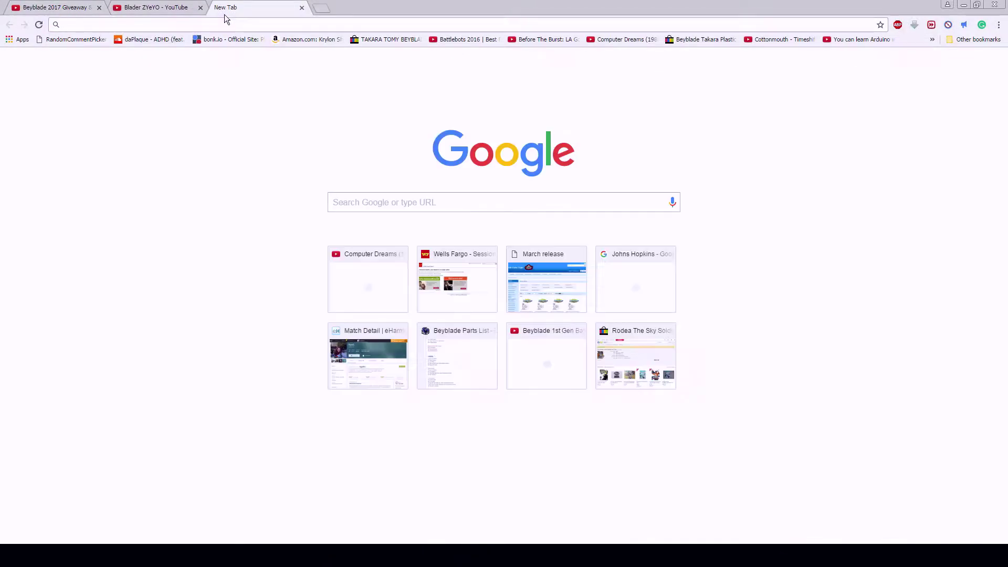
left_click(357, 202)
right_click(358, 202)
left_click(386, 266)
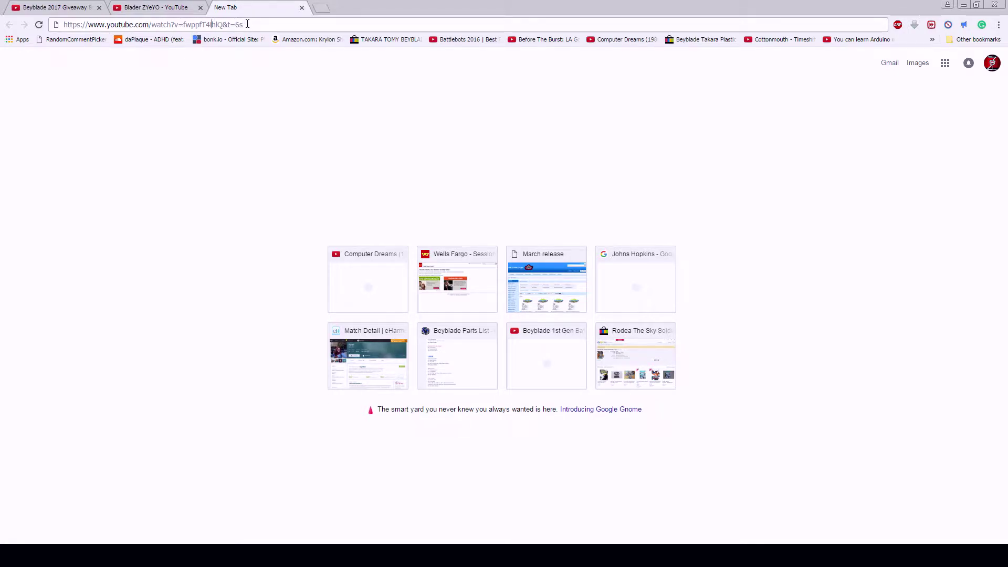
left_click_drag(247, 24, 87, 25)
- Swap the extra tab for a fresh one showing the RandomCommentPicker site
left_click(302, 7)
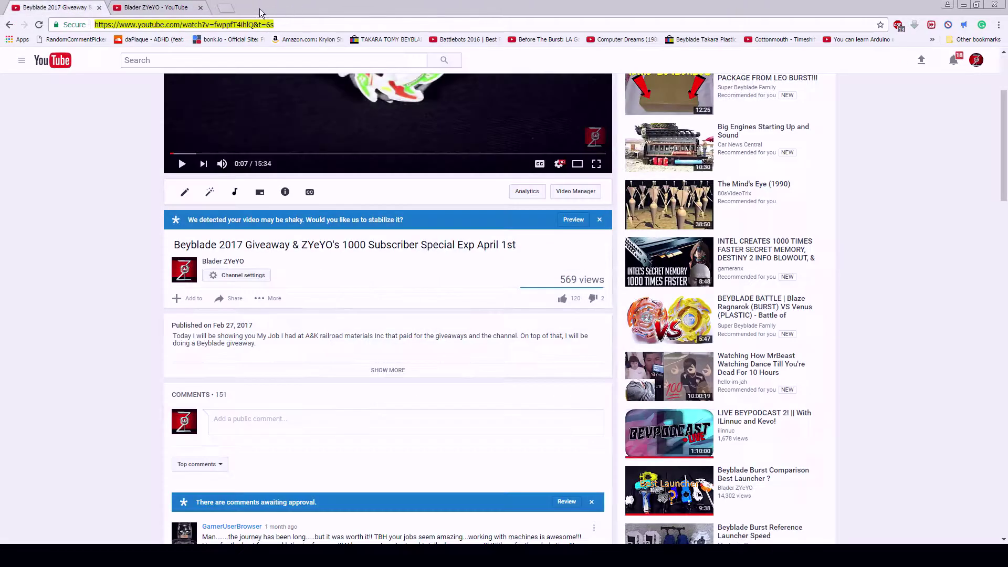
left_click(221, 6)
left_click(75, 39)
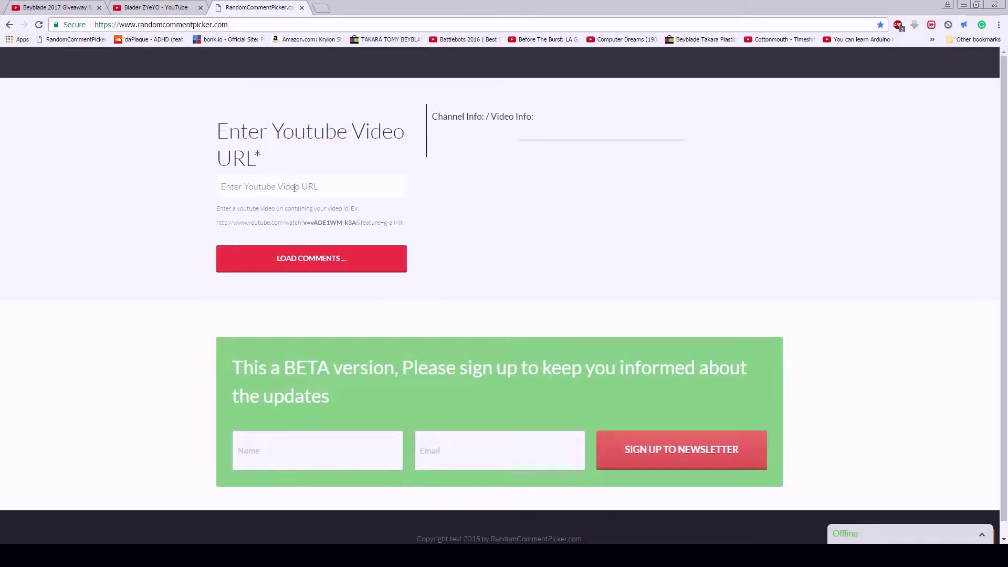
- Paste the Beyblade 2017 Giveaway link into RandomCommentPicker and load its 154 comments
left_click(294, 186)
right_click(294, 187)
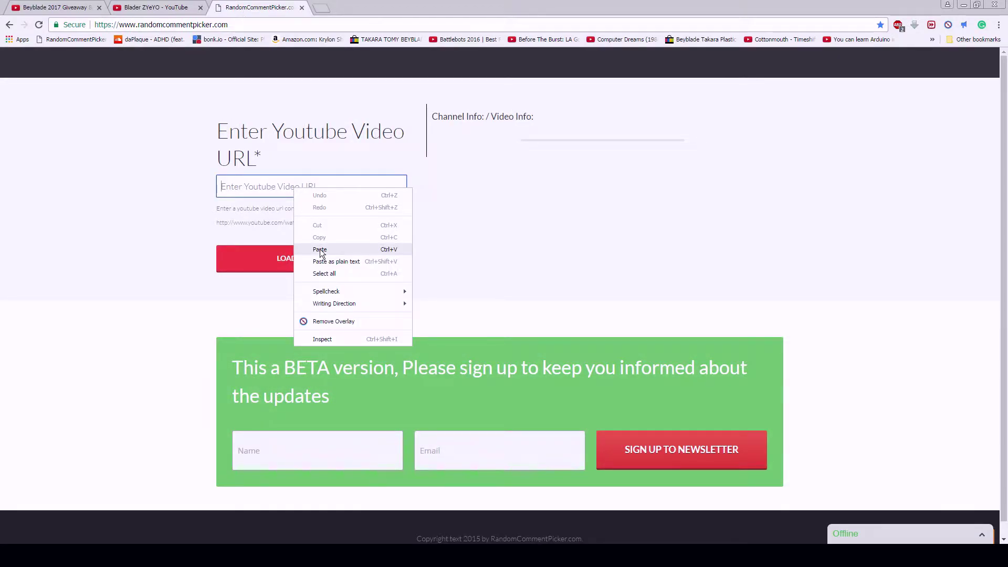
left_click(320, 250)
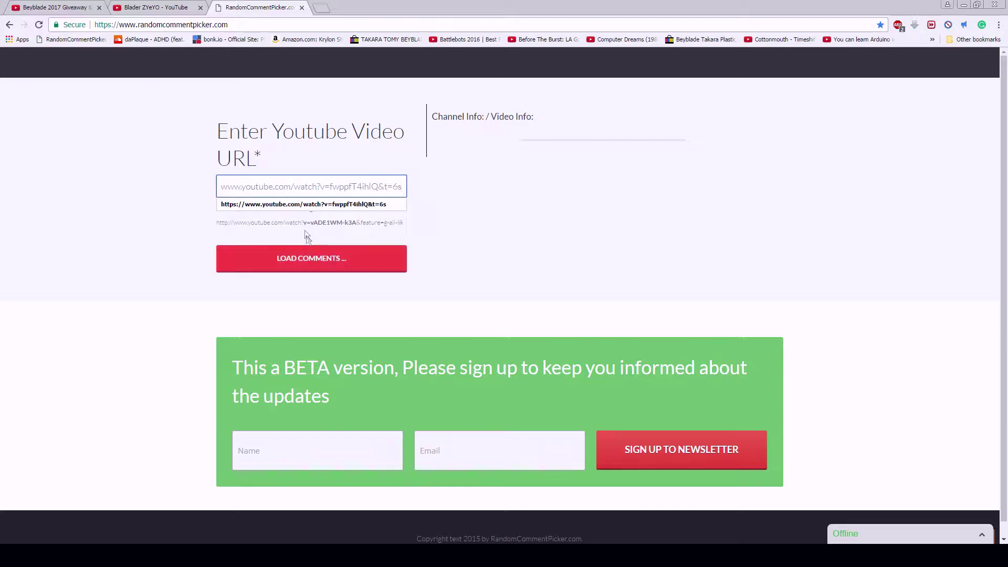
left_click(303, 203)
left_click(311, 258)
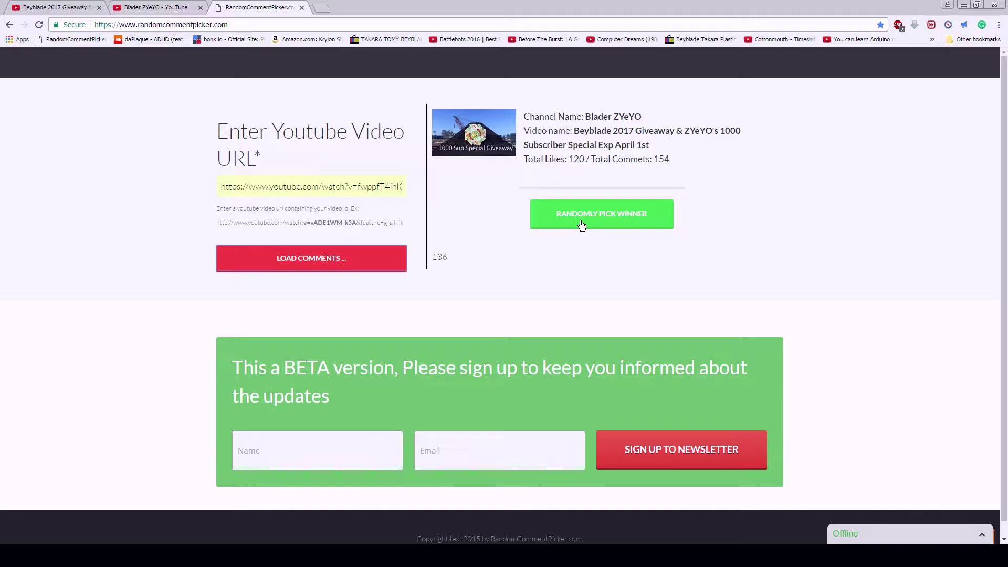
left_click(582, 224)
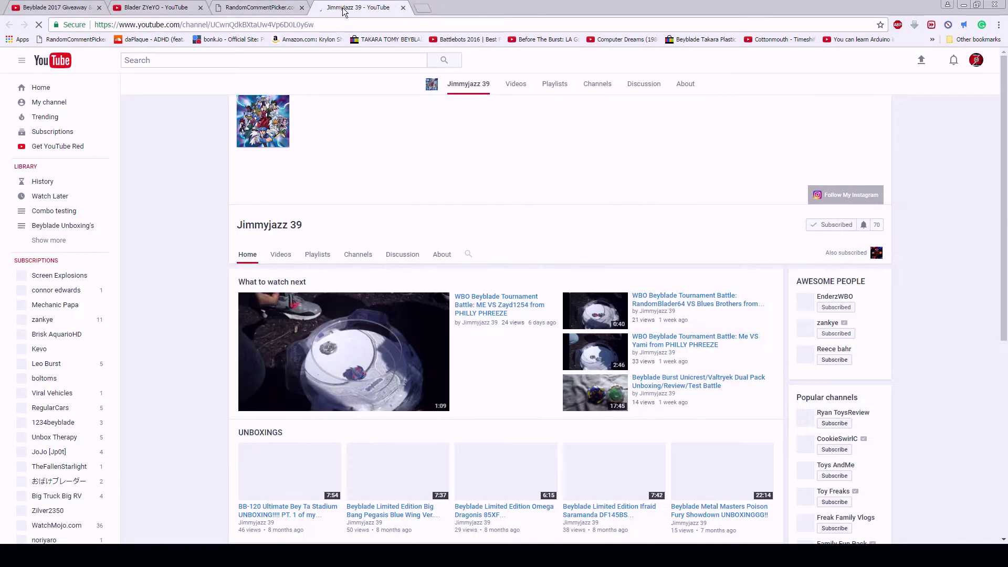
scroll(316, 202, "down", 1)
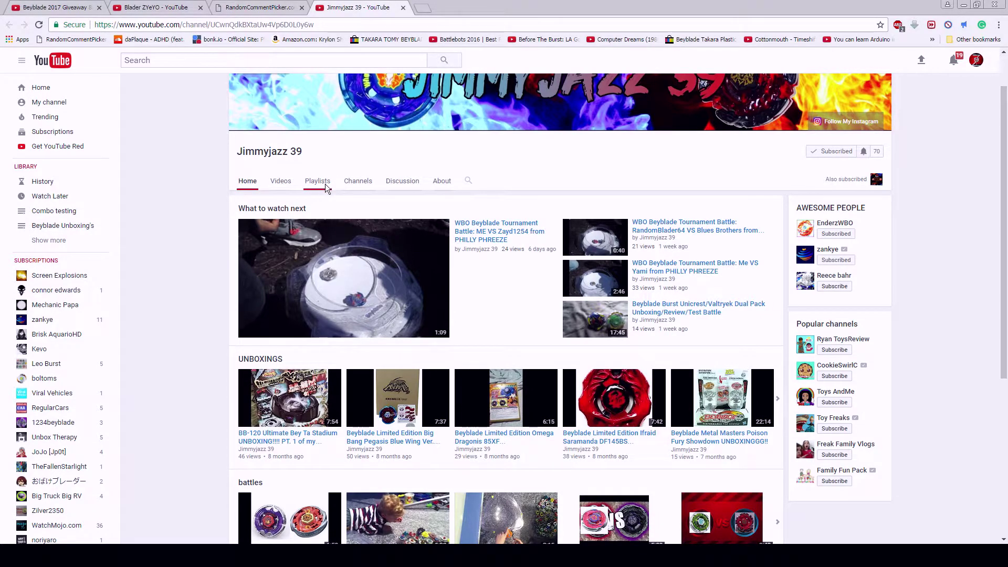
left_click(326, 187)
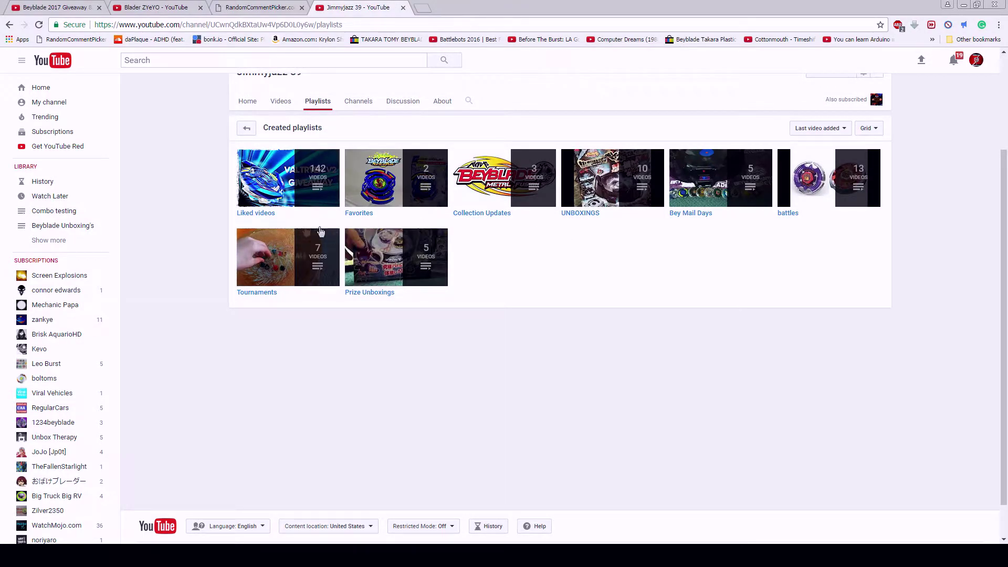
left_click(255, 214)
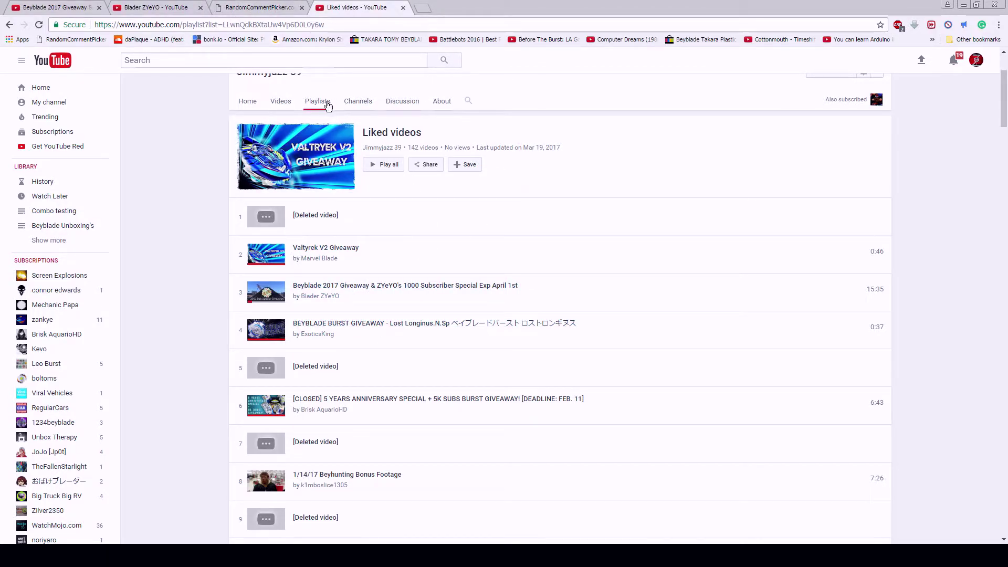
left_click(359, 101)
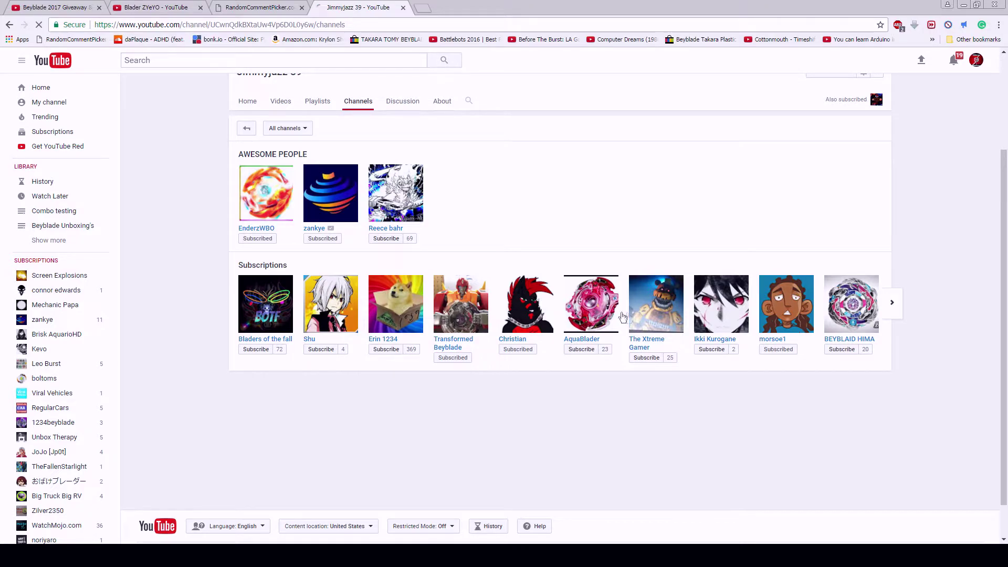
left_click(893, 304)
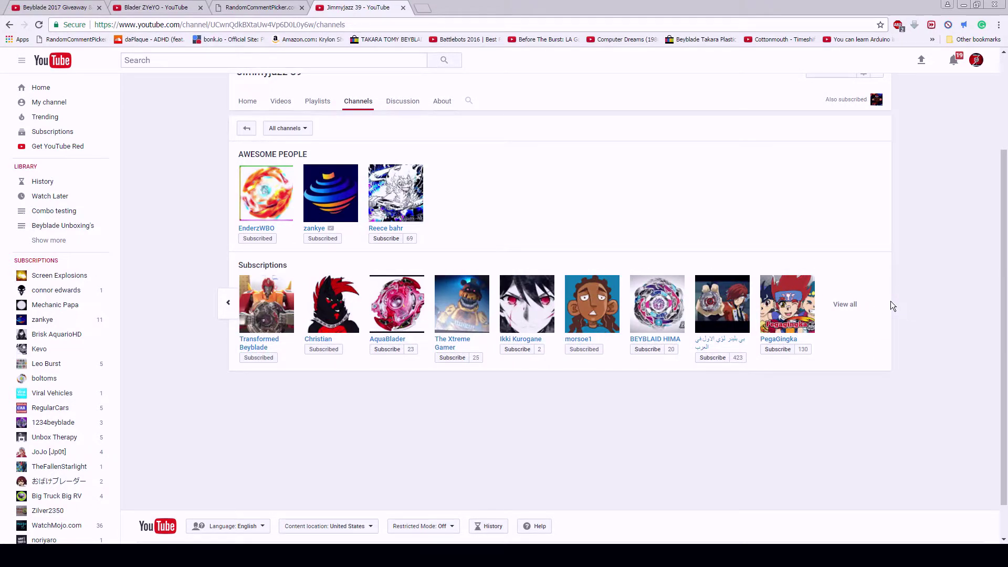
left_click(851, 305)
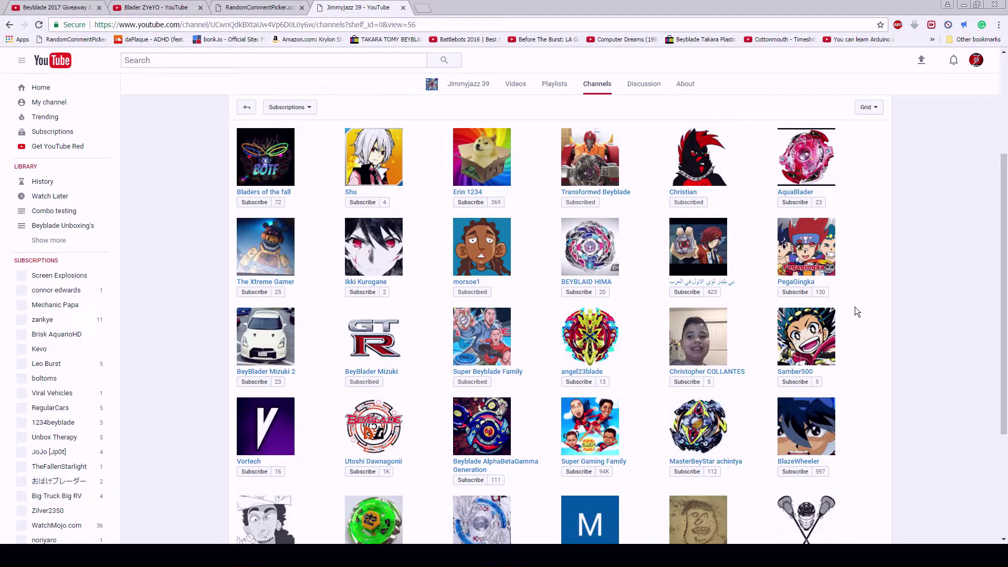
scroll(855, 307, "down", 5)
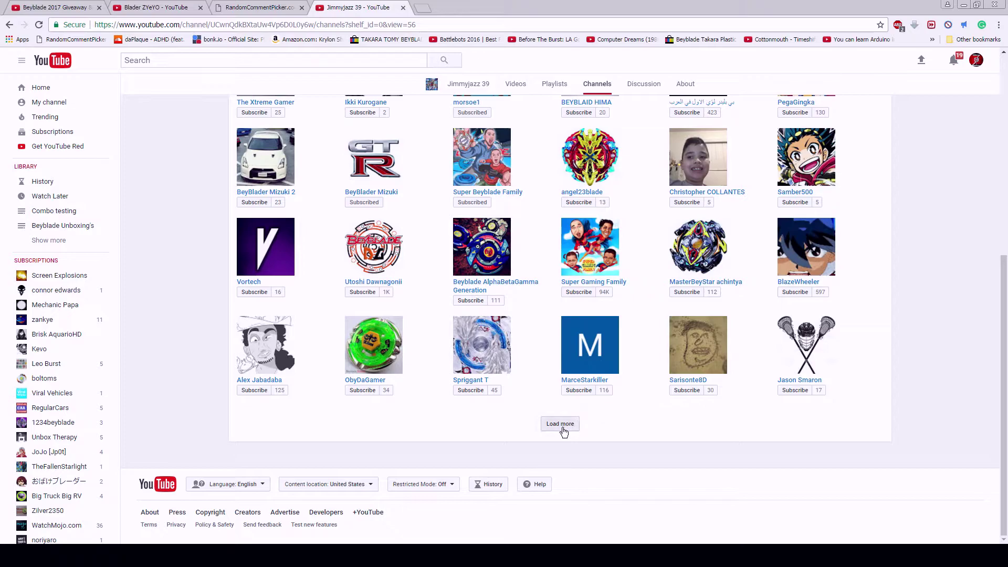
scroll(563, 428, "down", 3)
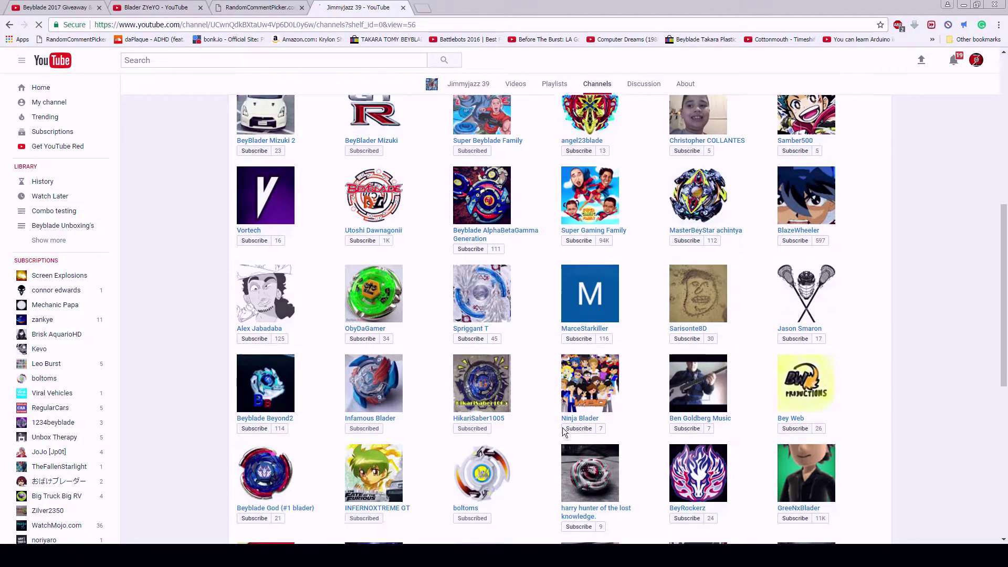
scroll(562, 432, "down", 3)
scroll(563, 432, "down", 2)
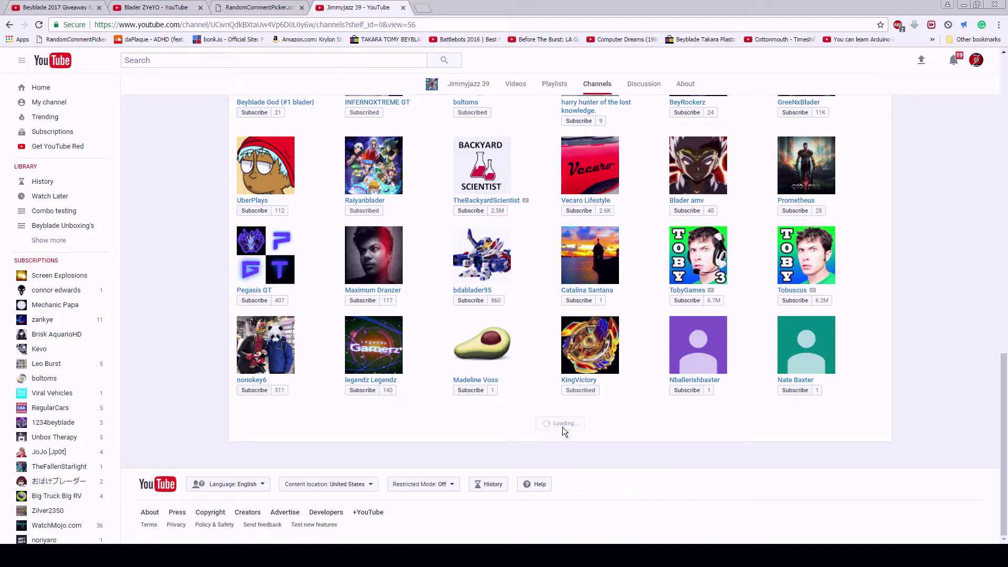
scroll(563, 428, "down", 3)
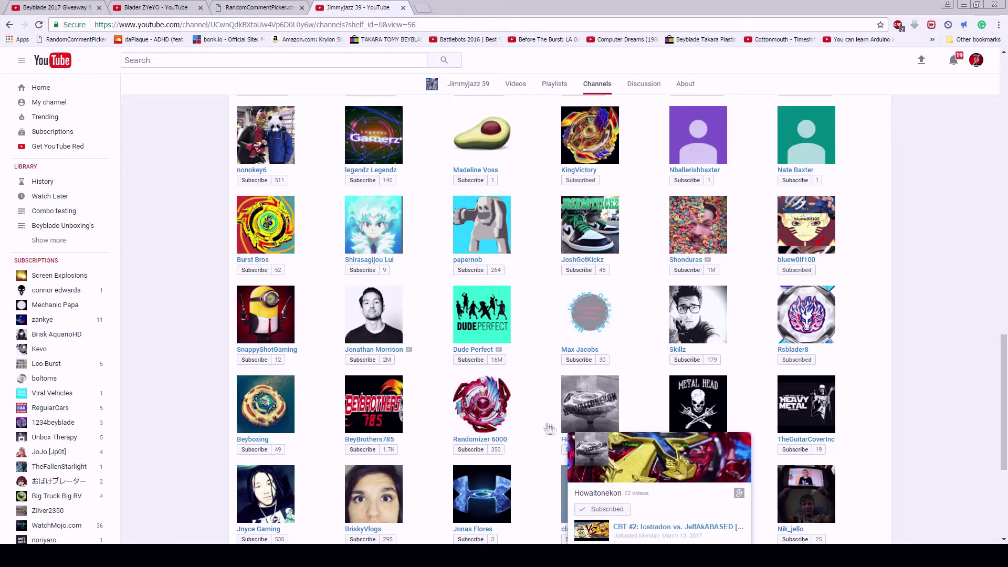
scroll(544, 425, "down", 8)
scroll(545, 423, "down", 5)
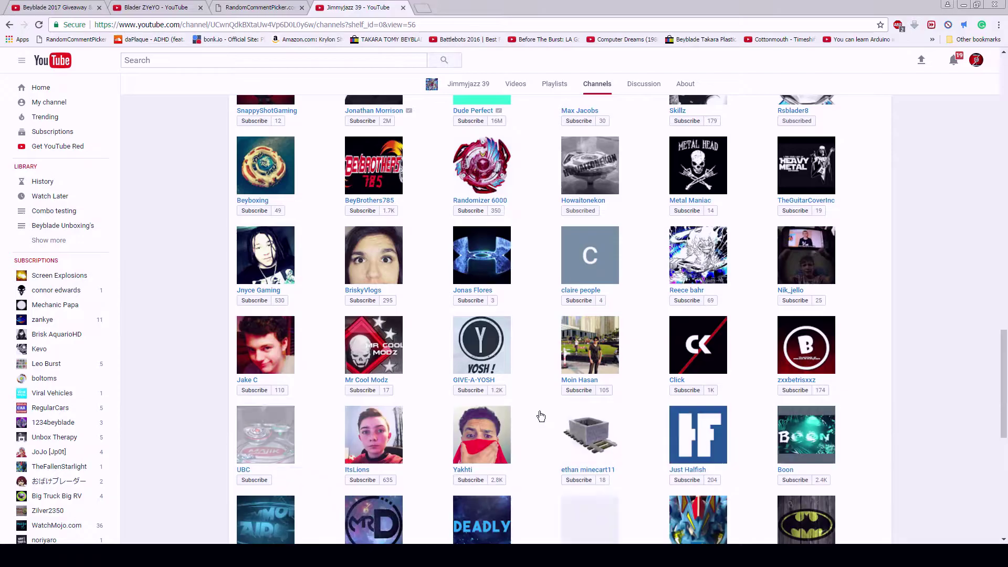
scroll(540, 411, "down", 8)
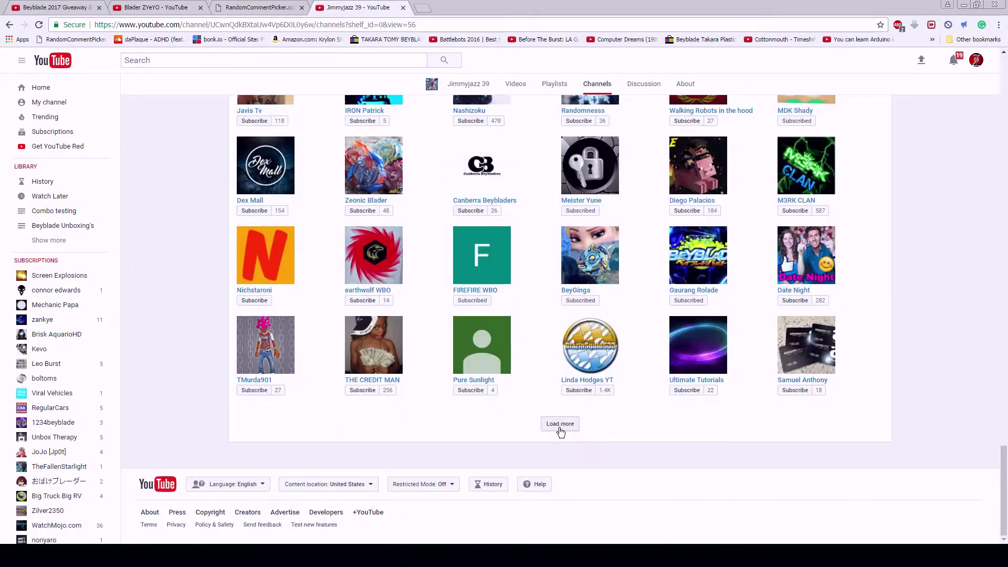
- Keep loading more of Jimmyjazz 39's subscribed channels until all are listed
left_click(560, 428)
scroll(559, 428, "down", 5)
left_click(559, 428)
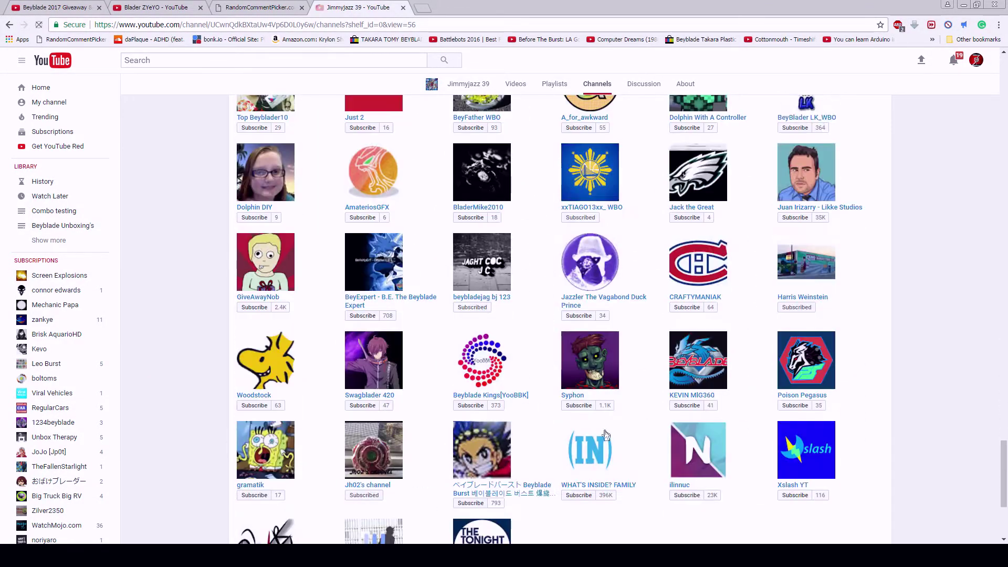
scroll(606, 435, "down", 10)
left_click(559, 426)
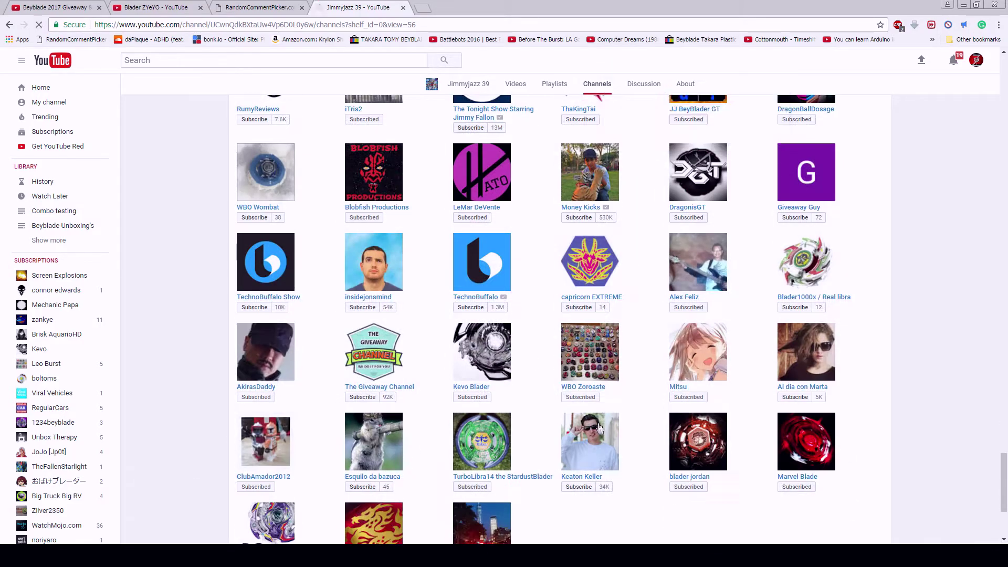
scroll(578, 445, "down", 5)
left_click(560, 465)
scroll(575, 442, "down", 10)
left_click(575, 442)
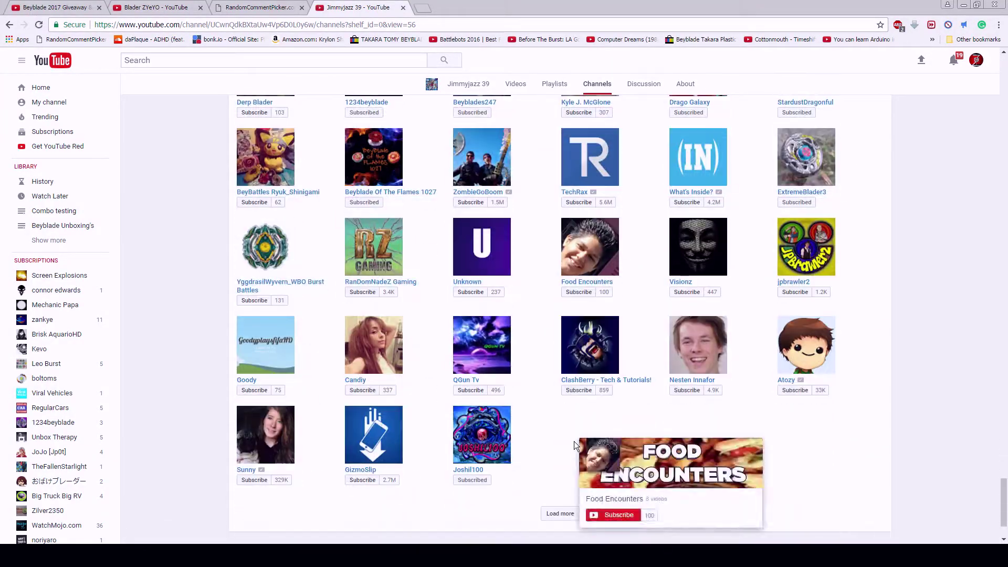
left_click(559, 514)
scroll(572, 428, "down", 5)
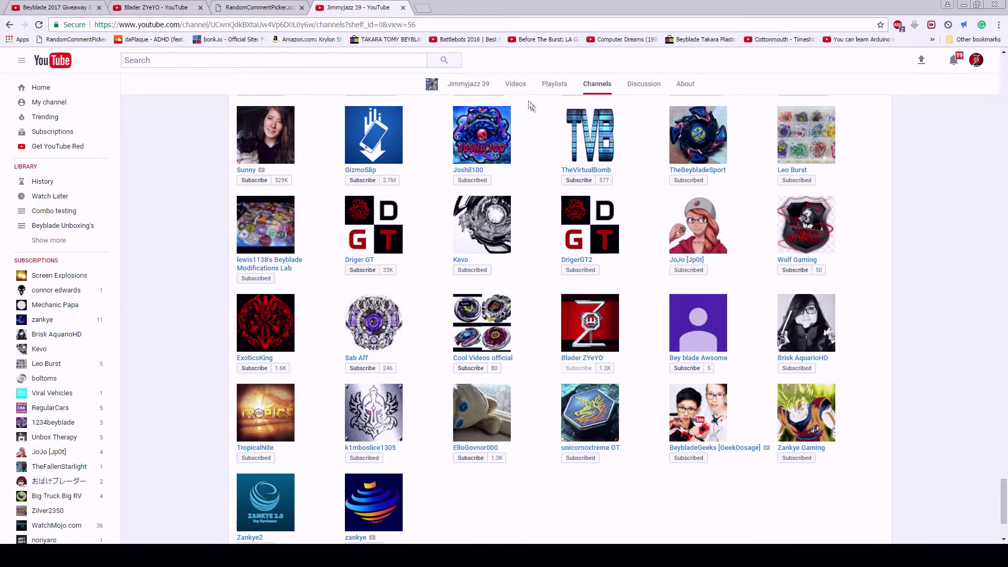
scroll(660, 145, "up", 10)
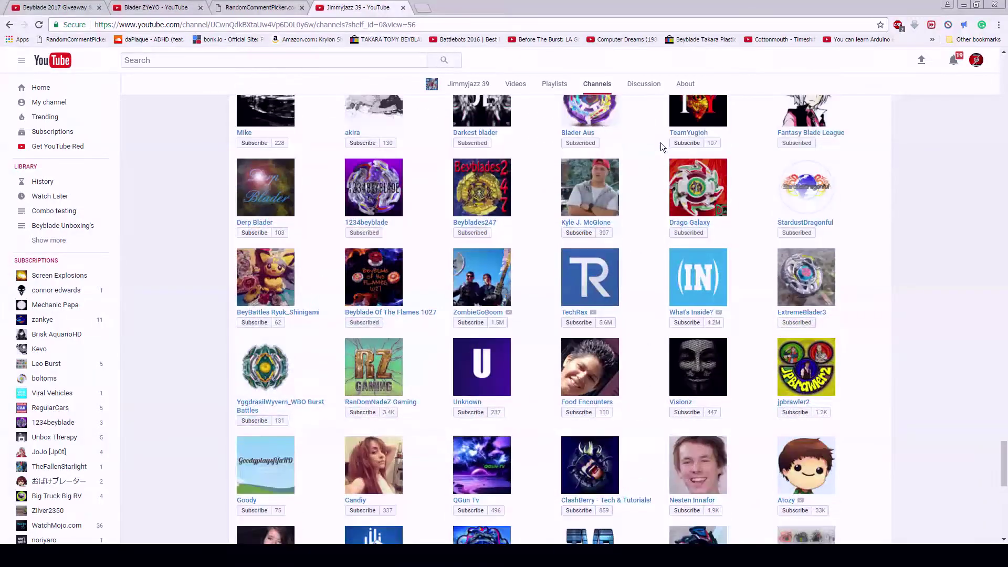
scroll(661, 143, "up", 8)
scroll(667, 142, "up", 8)
scroll(667, 142, "up", 5)
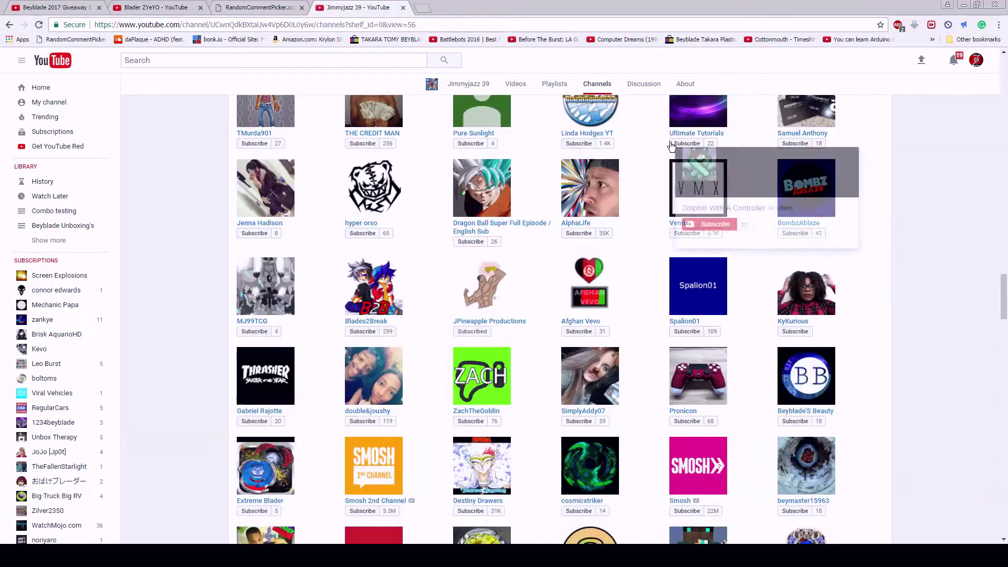
scroll(669, 141, "up", 8)
scroll(644, 121, "up", 5)
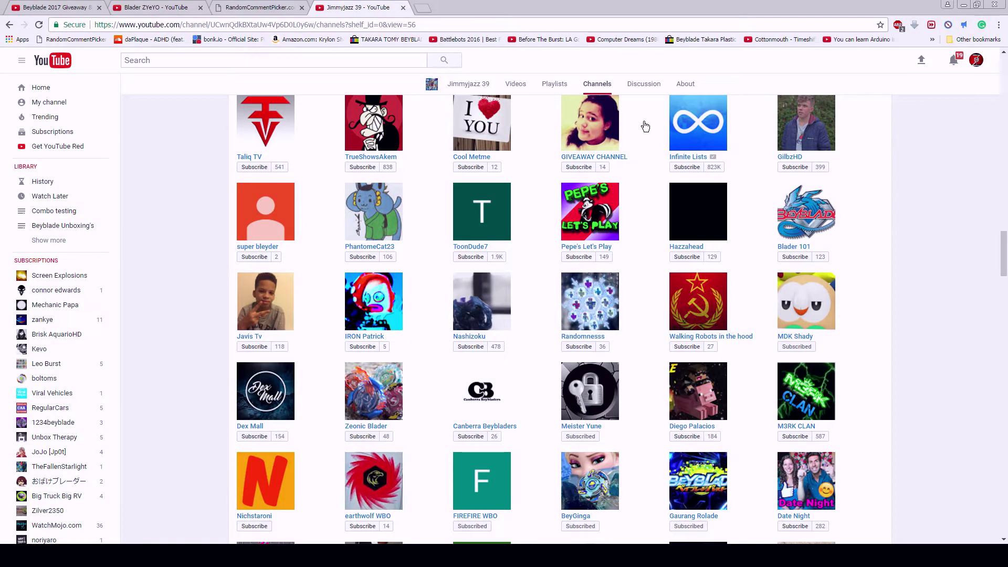
scroll(646, 126, "up", 5)
scroll(645, 126, "up", 5)
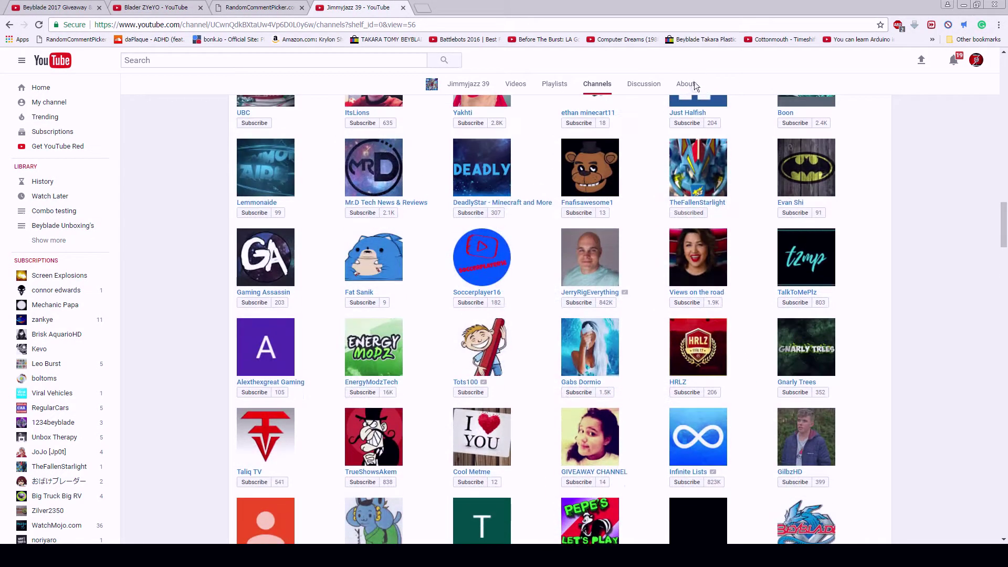
- Go to the About tab of Jimmyjazz 39's channel
left_click(685, 85)
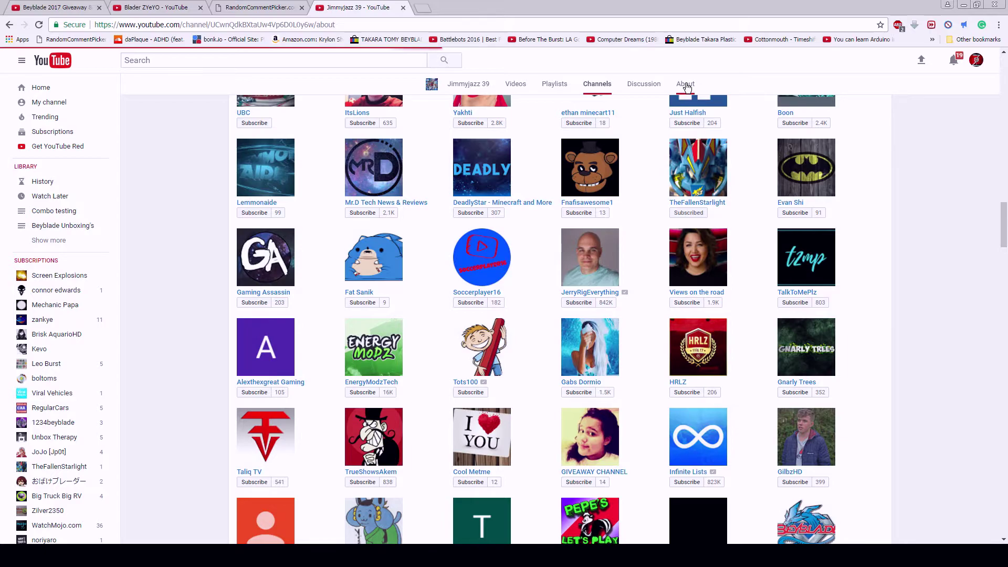